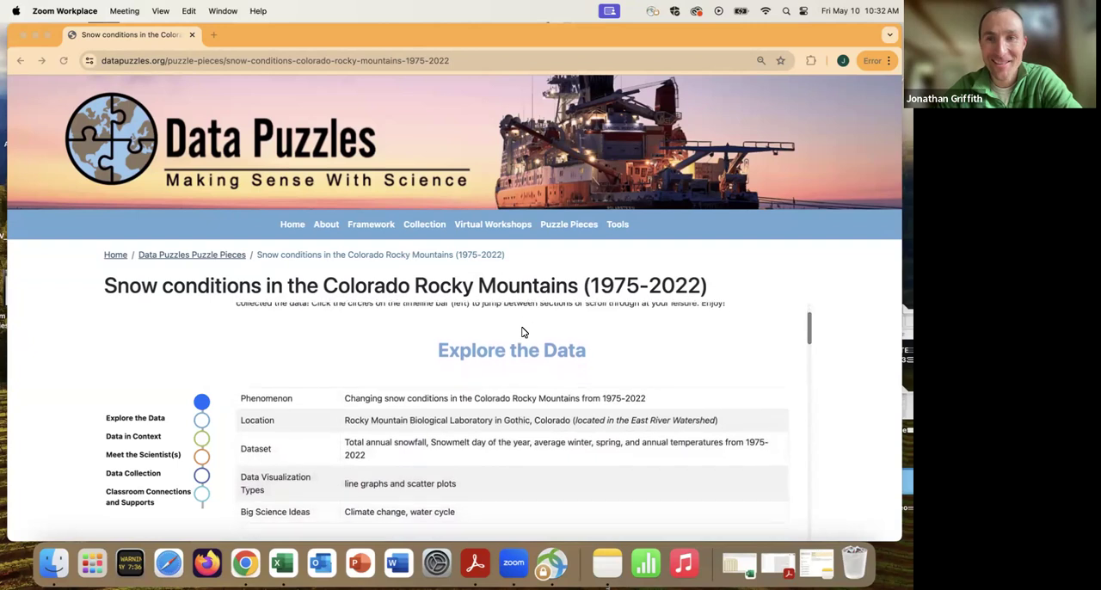
scroll(522, 332, "down", 1)
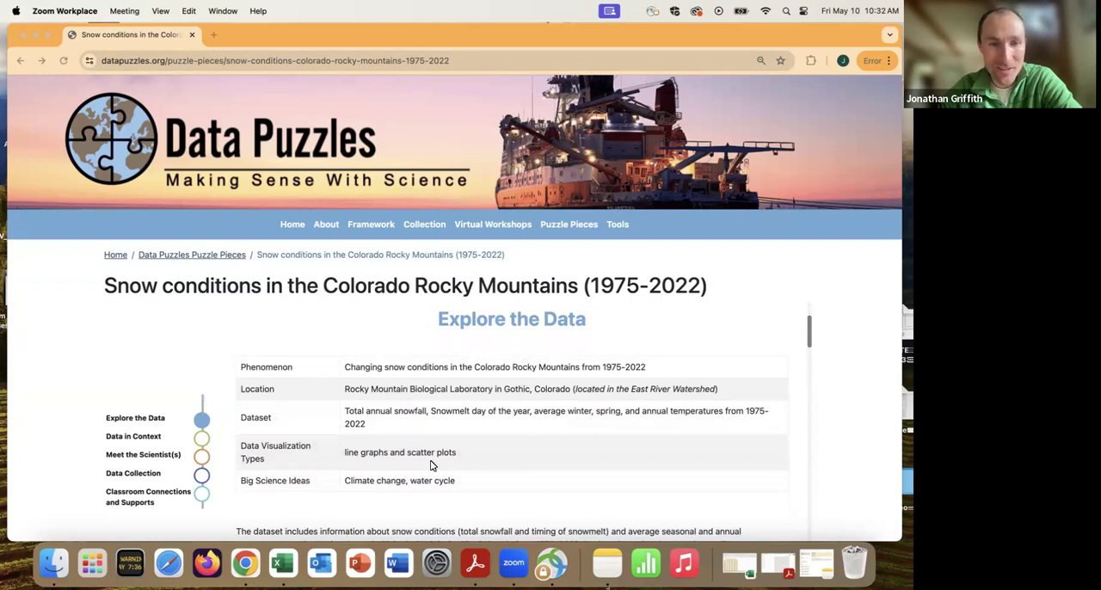
In the embedded CODAP document, plot year on the horizontal axis of the upper total.snowfall.cm graph.
scroll(495, 468, "down", 1)
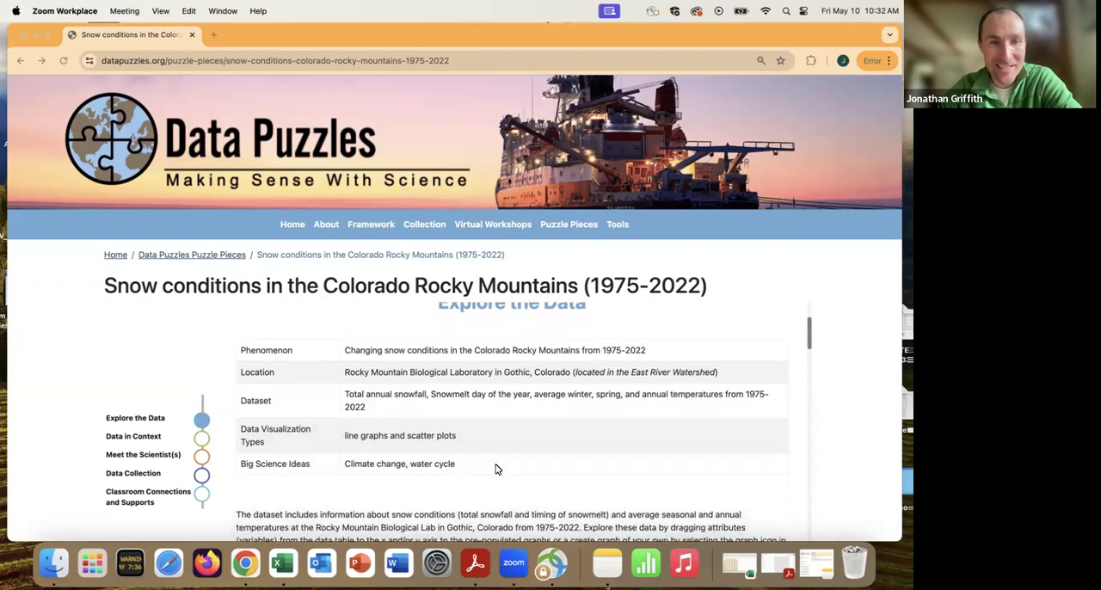
scroll(474, 445, "down", 5)
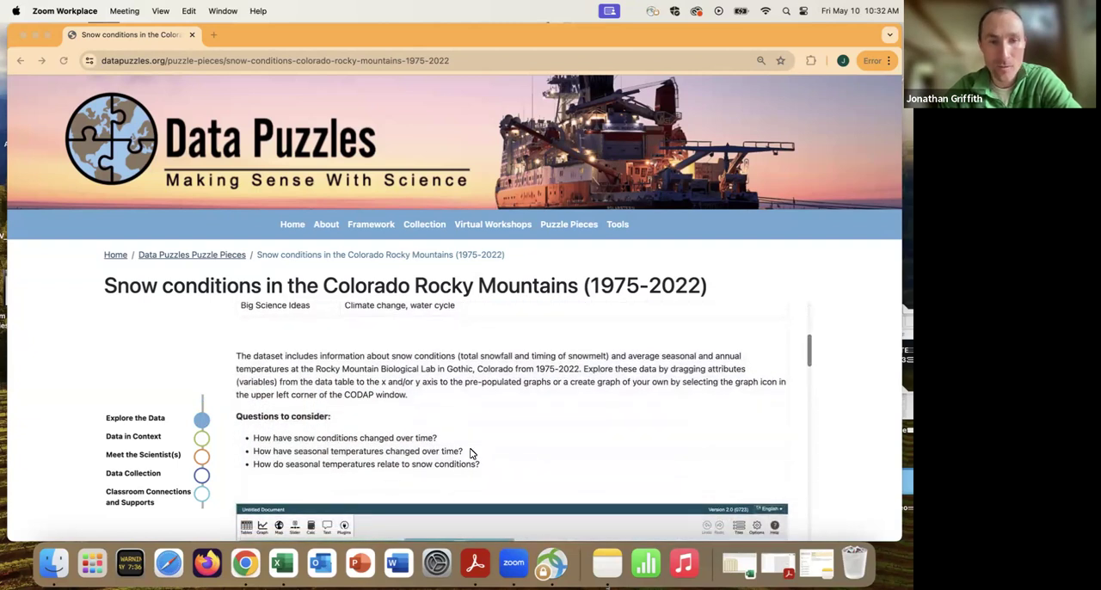
scroll(473, 452, "down", 5)
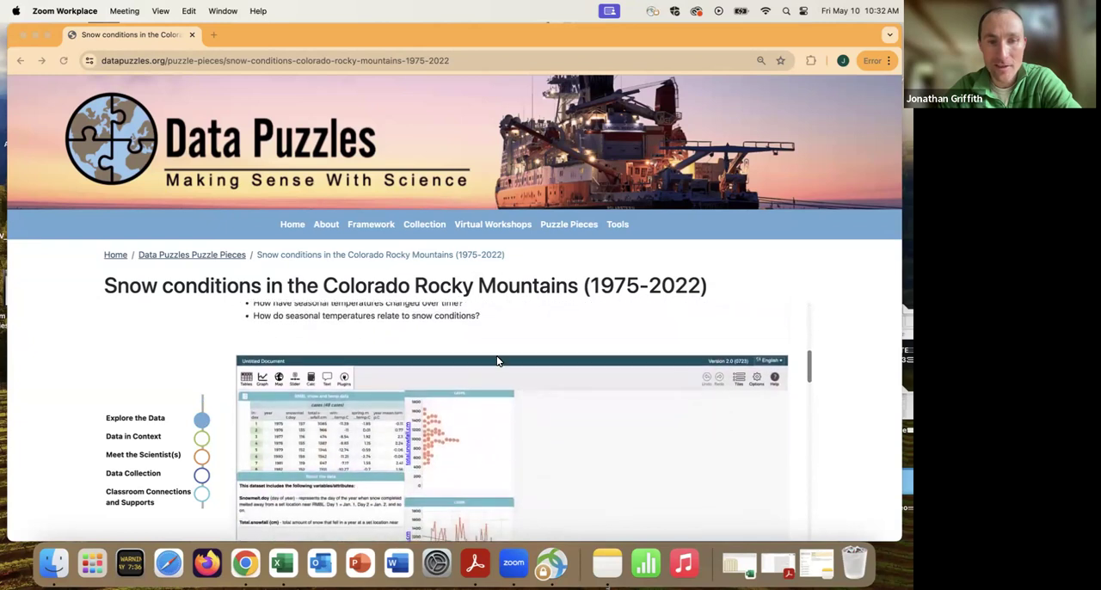
scroll(496, 333, "down", 2)
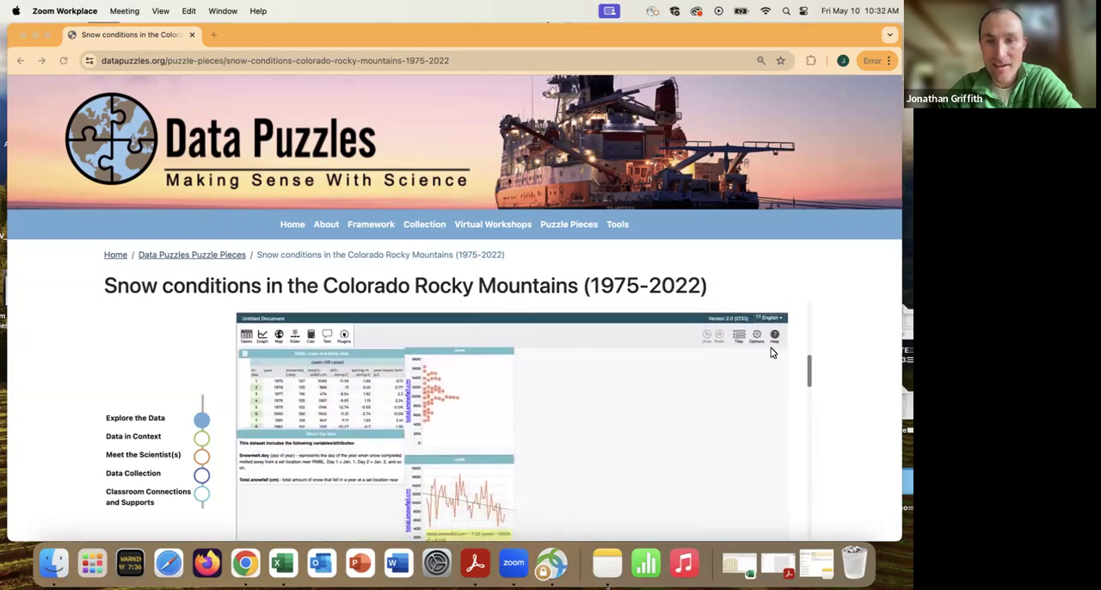
scroll(841, 368, "down", 4)
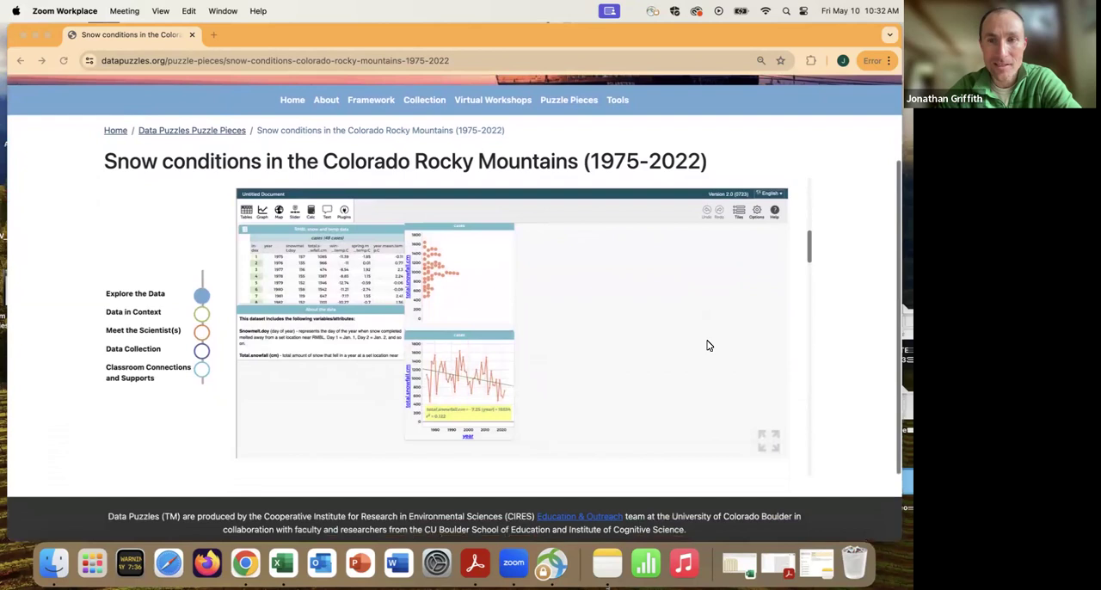
scroll(692, 350, "down", 1)
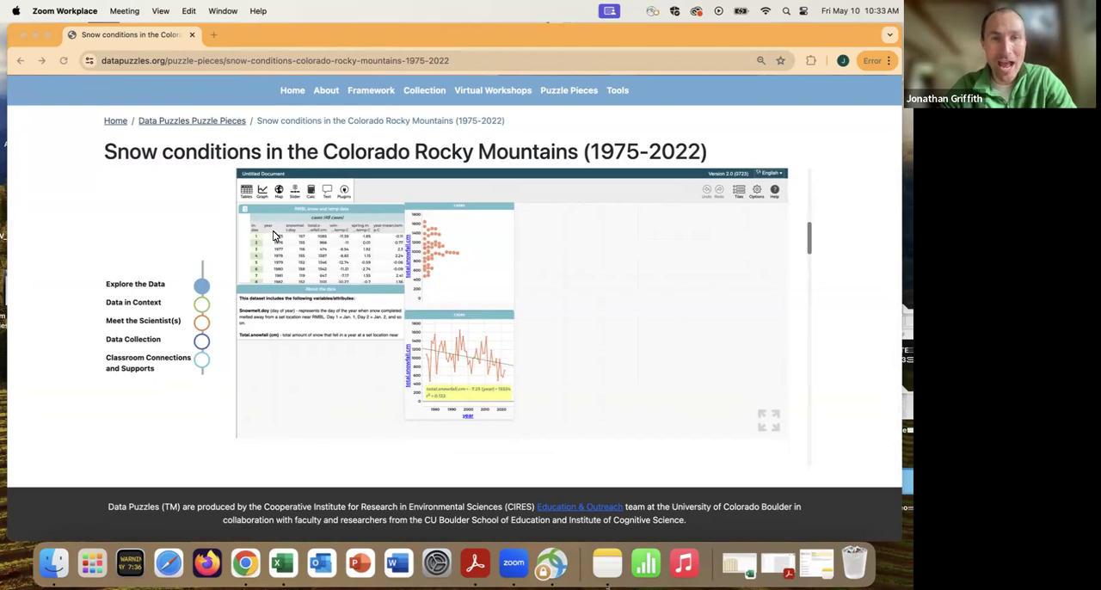
left_click(272, 235)
left_click_drag(269, 227, 522, 314)
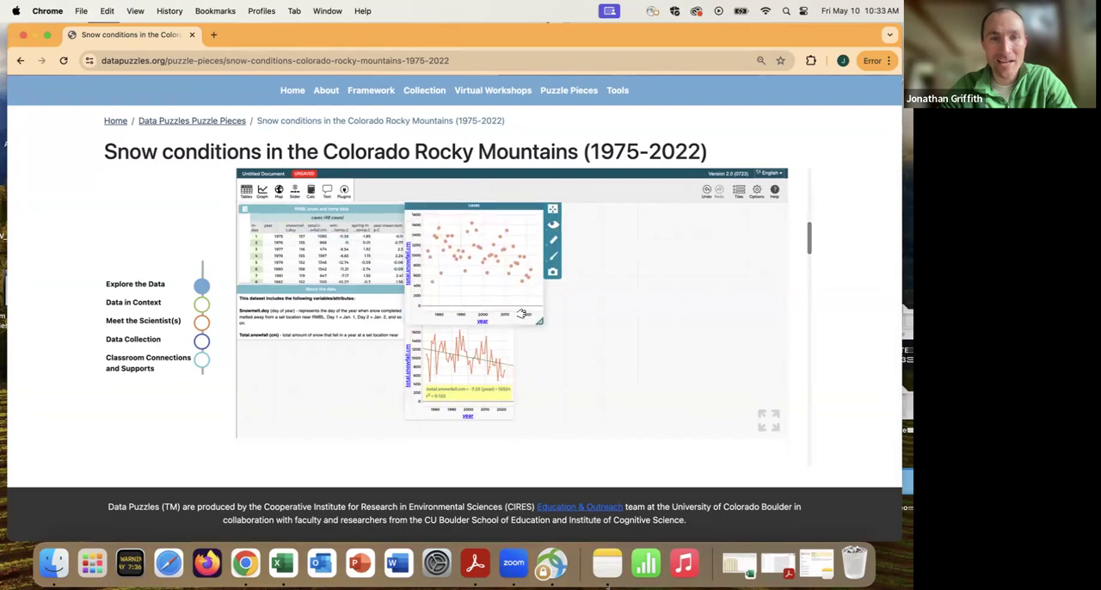
Create a new graph with year on the horizontal axis and snowmelt.doy on the vertical axis, and enlarge it slightly.
left_click(263, 193)
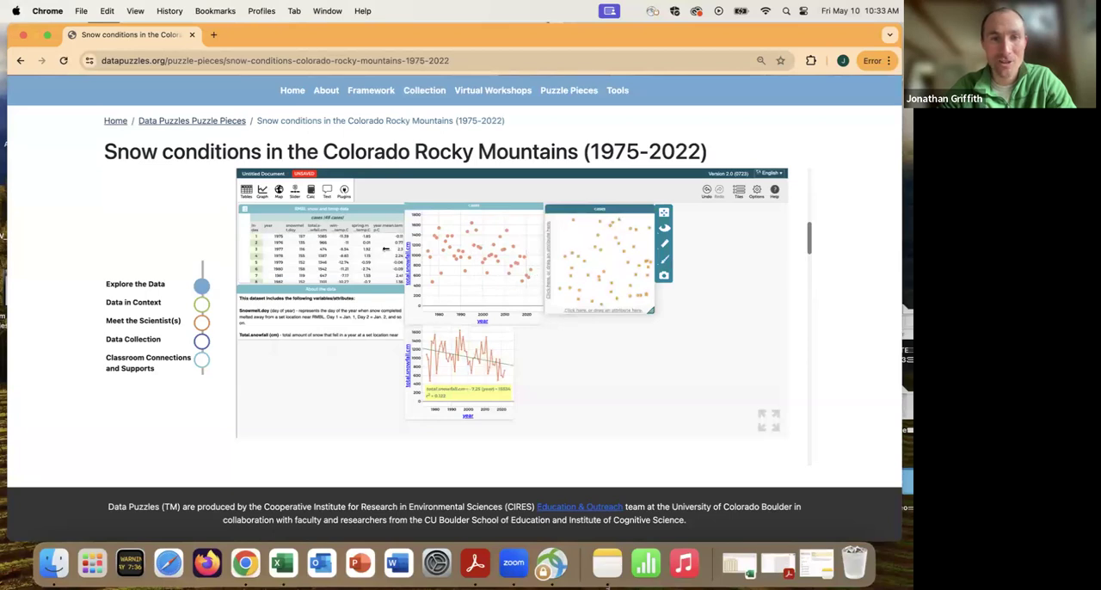
left_click_drag(274, 227, 593, 308)
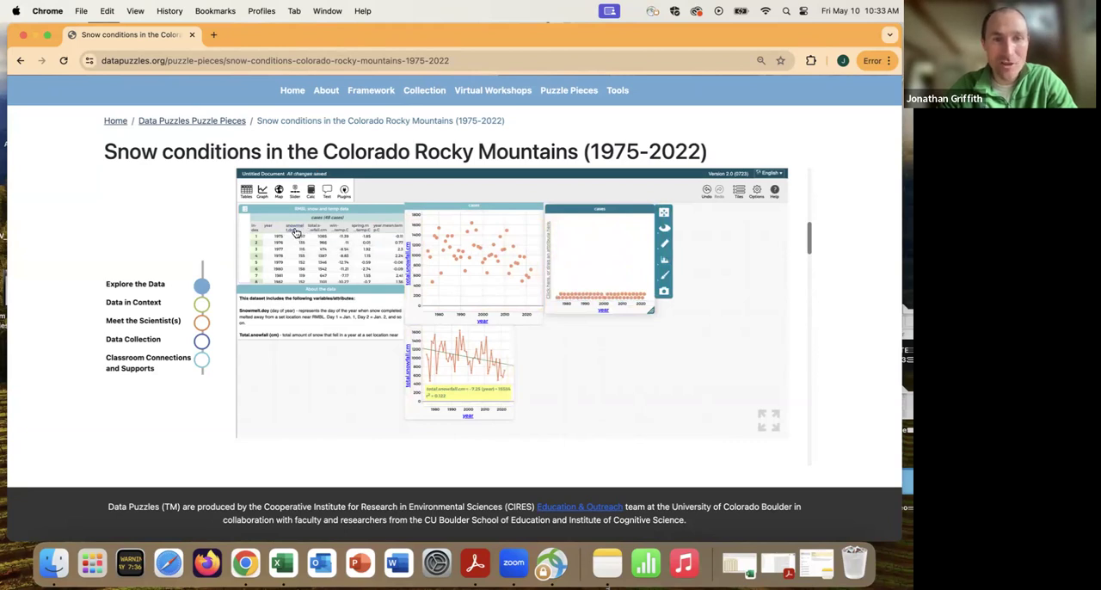
left_click_drag(298, 235, 548, 245)
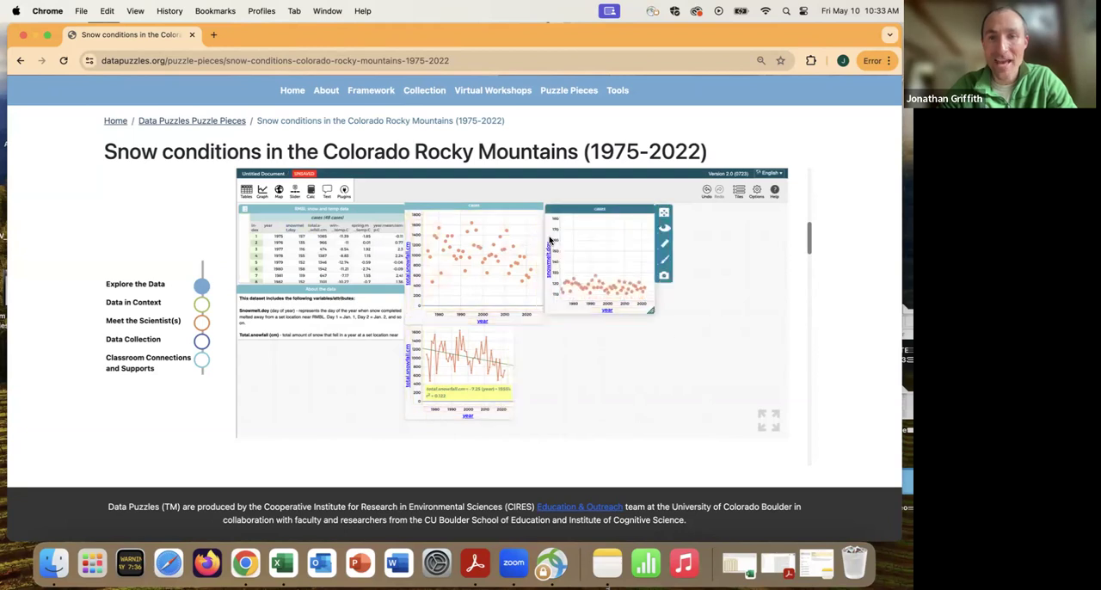
left_click_drag(654, 315, 667, 315)
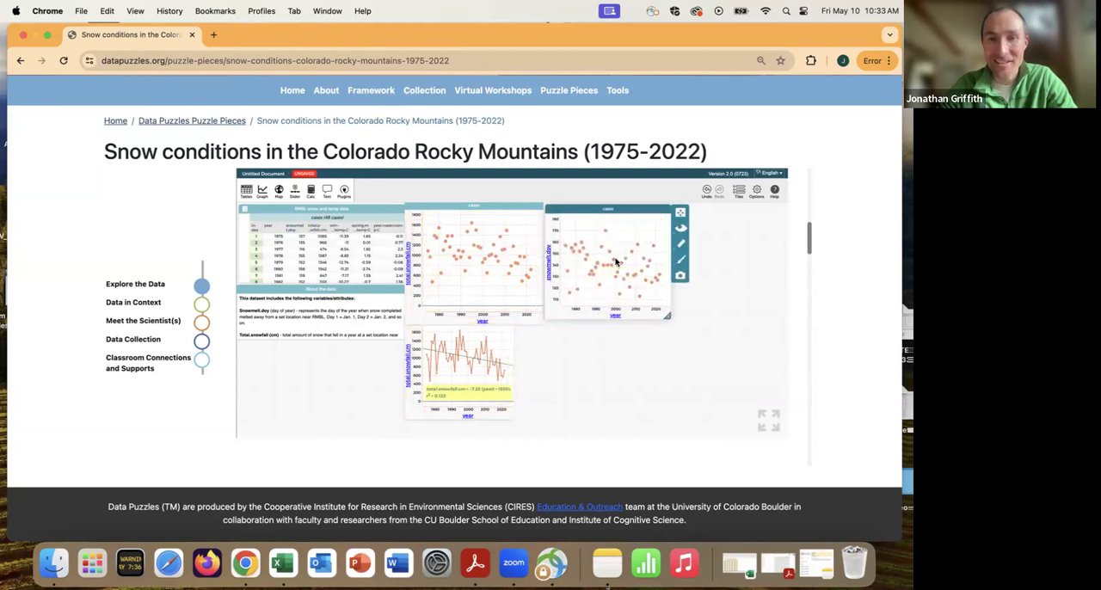
Show connecting lines and a least squares line on the snowmelt.doy graph, and move its equation label below the line.
left_click(682, 246)
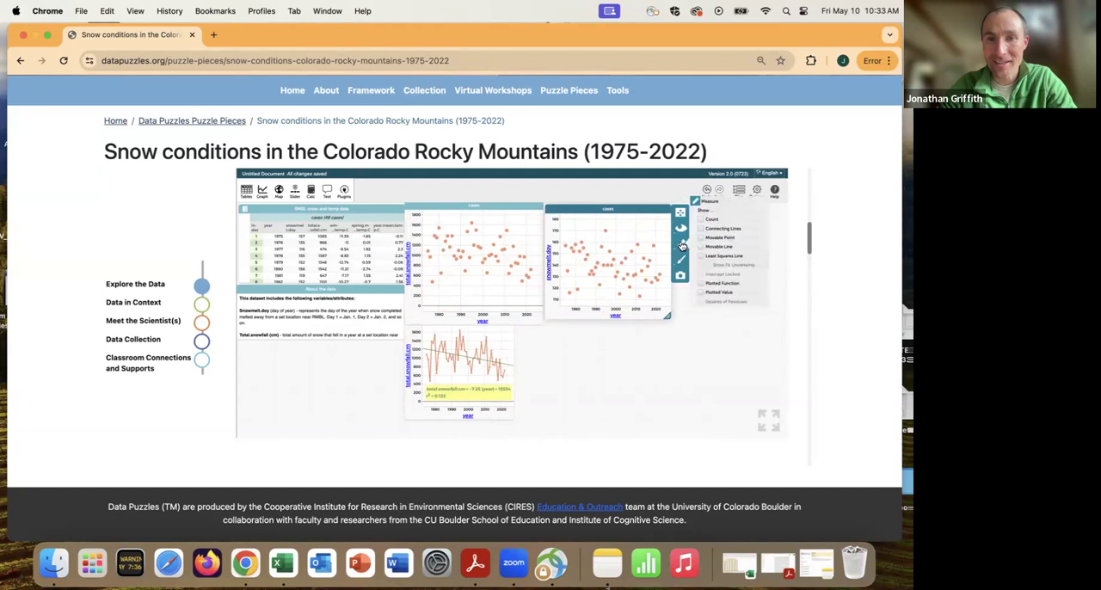
left_click(700, 228)
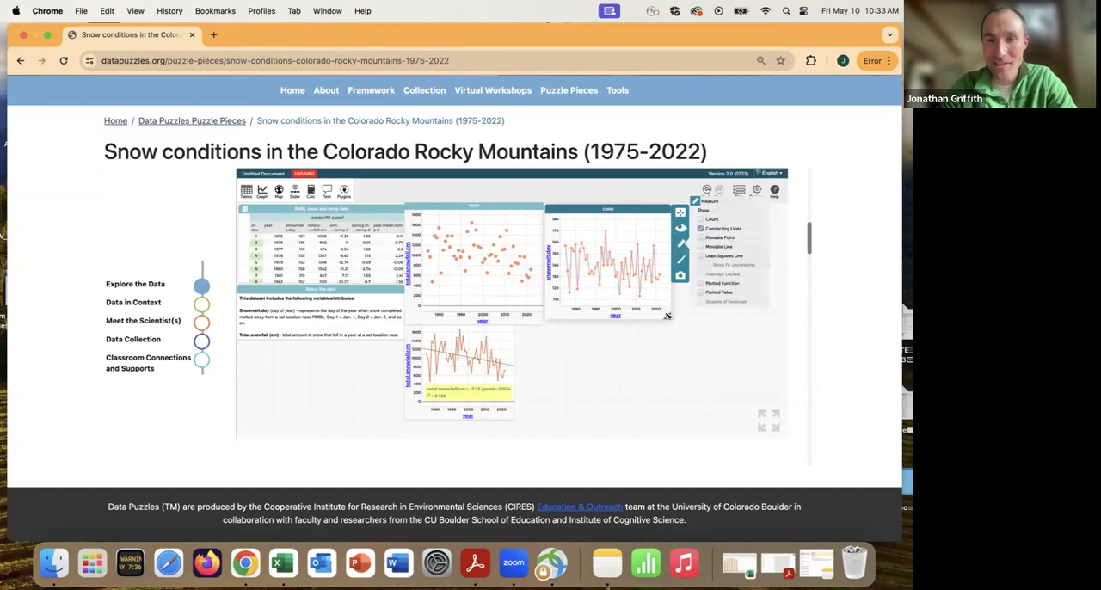
left_click(701, 257)
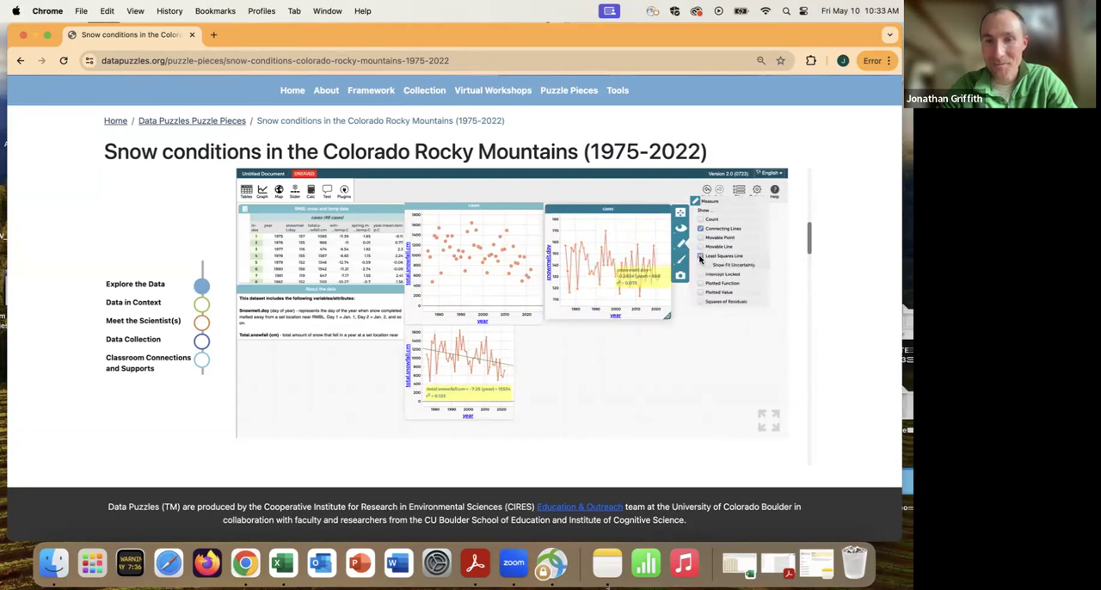
left_click_drag(654, 280, 612, 296)
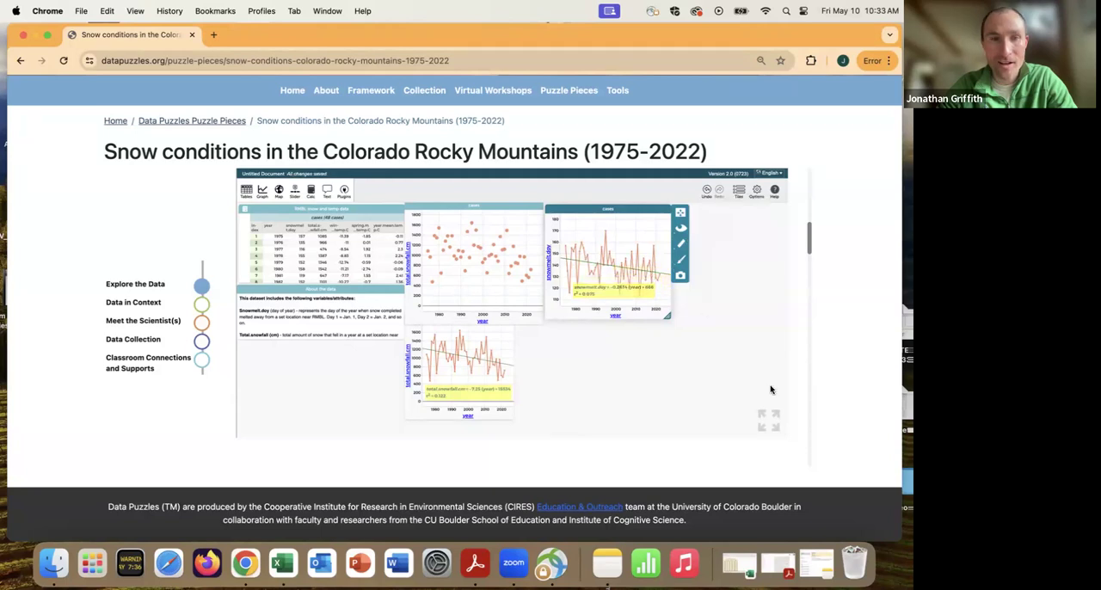
Expand the CODAP document to full screen, and shift and enlarge the snowmelt.doy graph away from its neighbour.
left_click(768, 422)
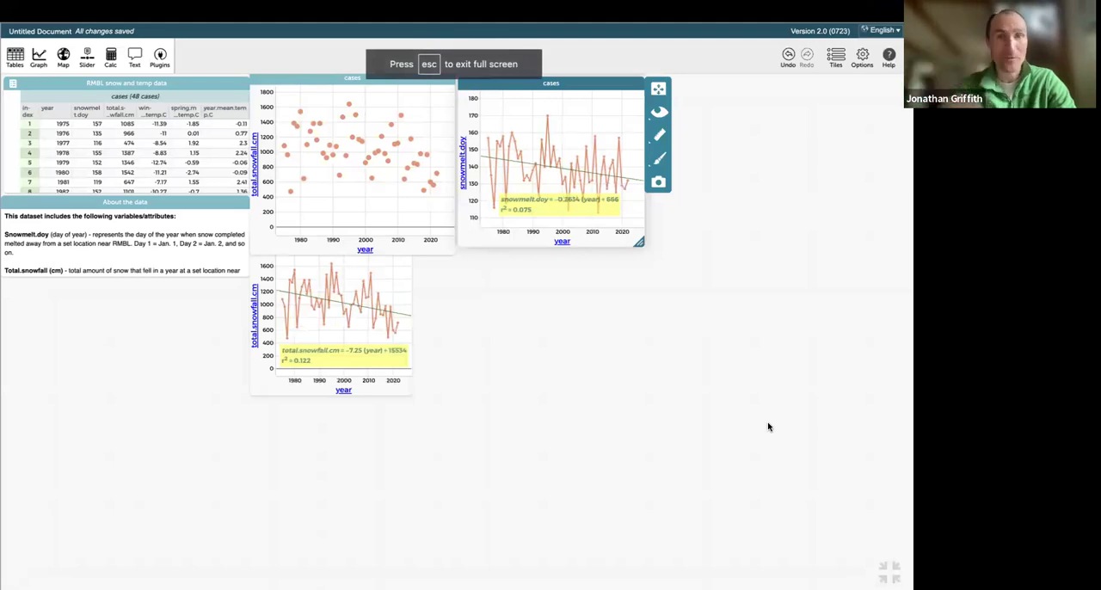
left_click_drag(600, 83, 619, 86)
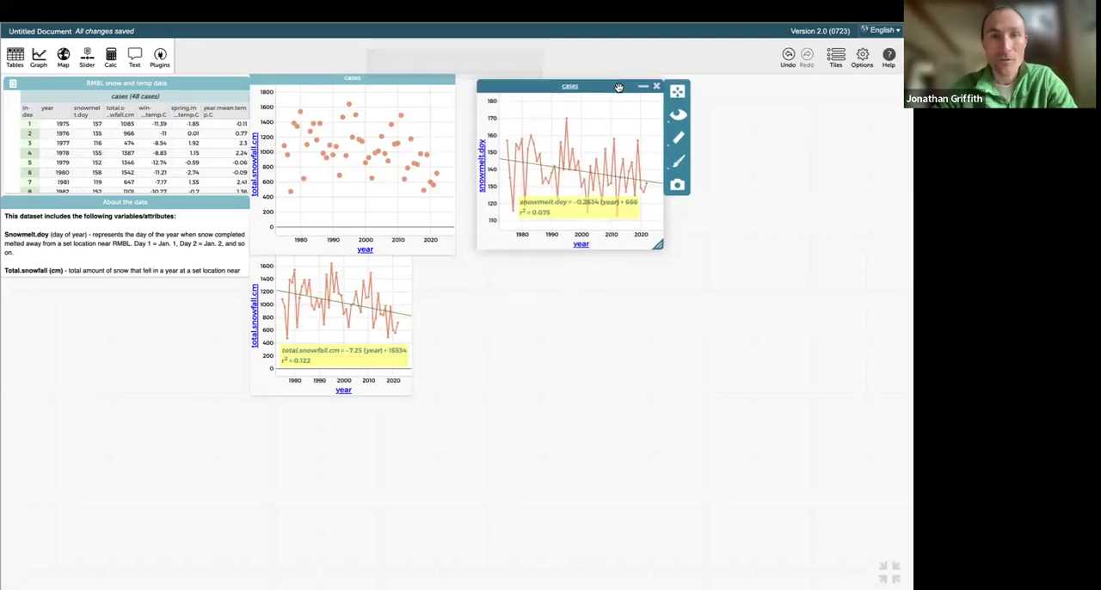
left_click_drag(659, 246, 686, 256)
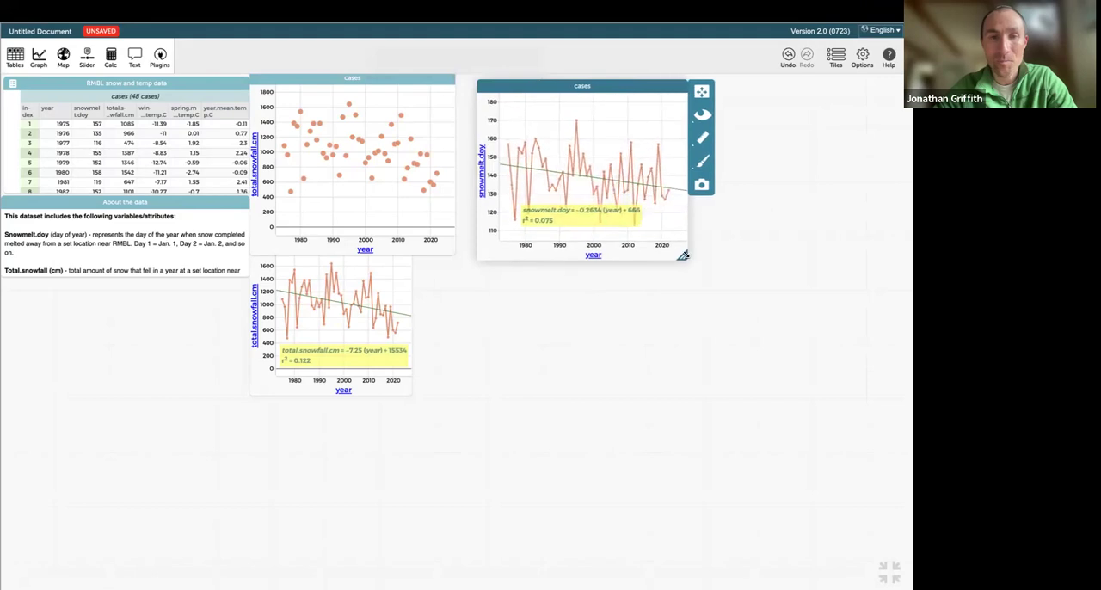
Try connecting lines on the total.snowfall.cm scatter plot beneath the snowmelt.doy graph, and close that scatter plot.
left_click_drag(394, 77, 617, 267)
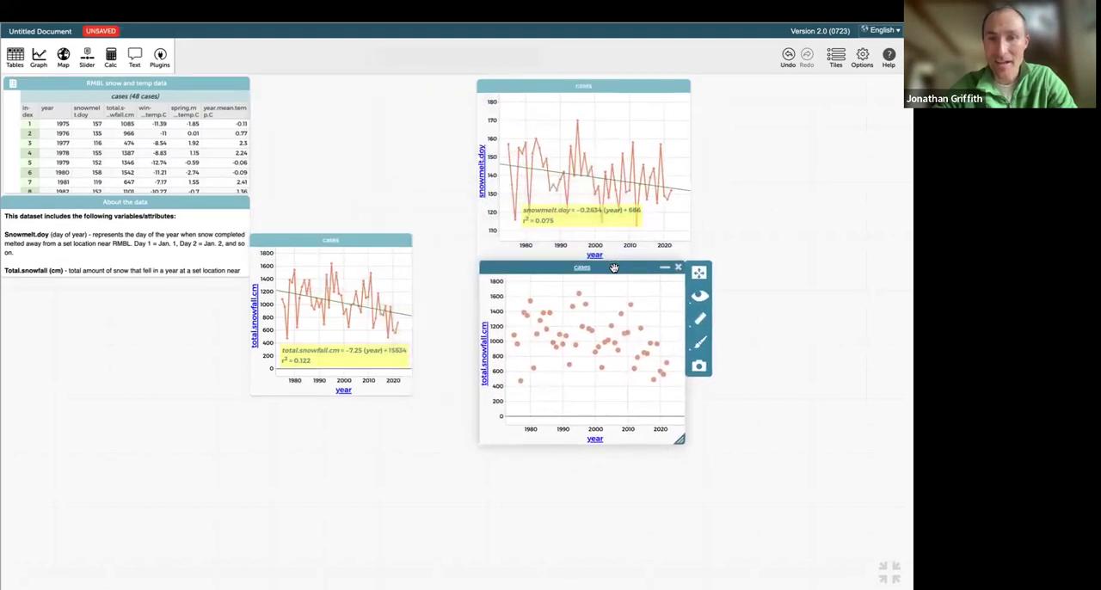
left_click(701, 319)
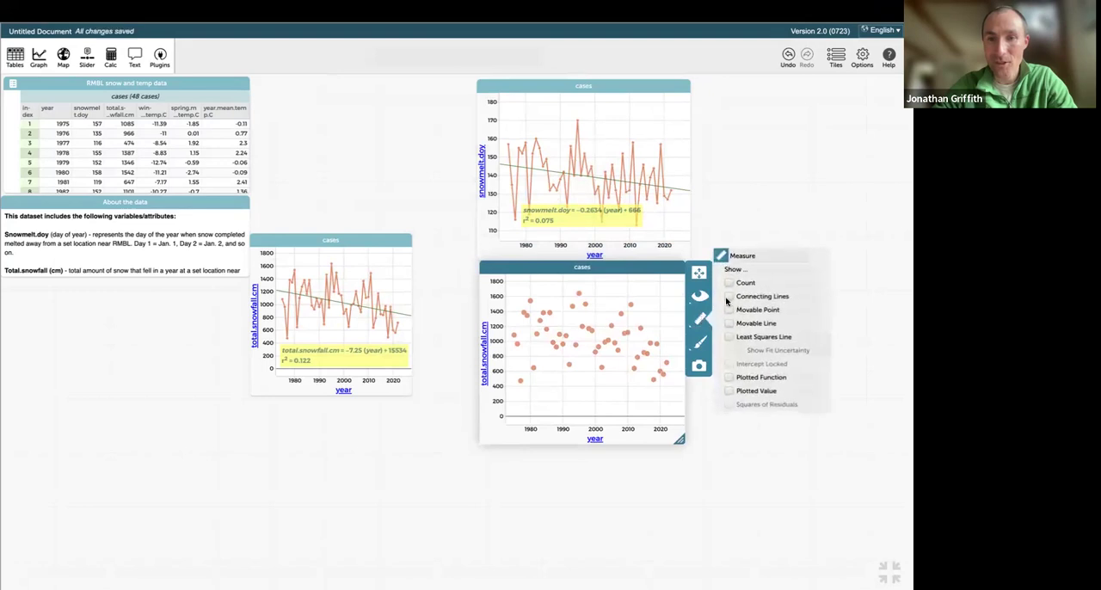
left_click(730, 296)
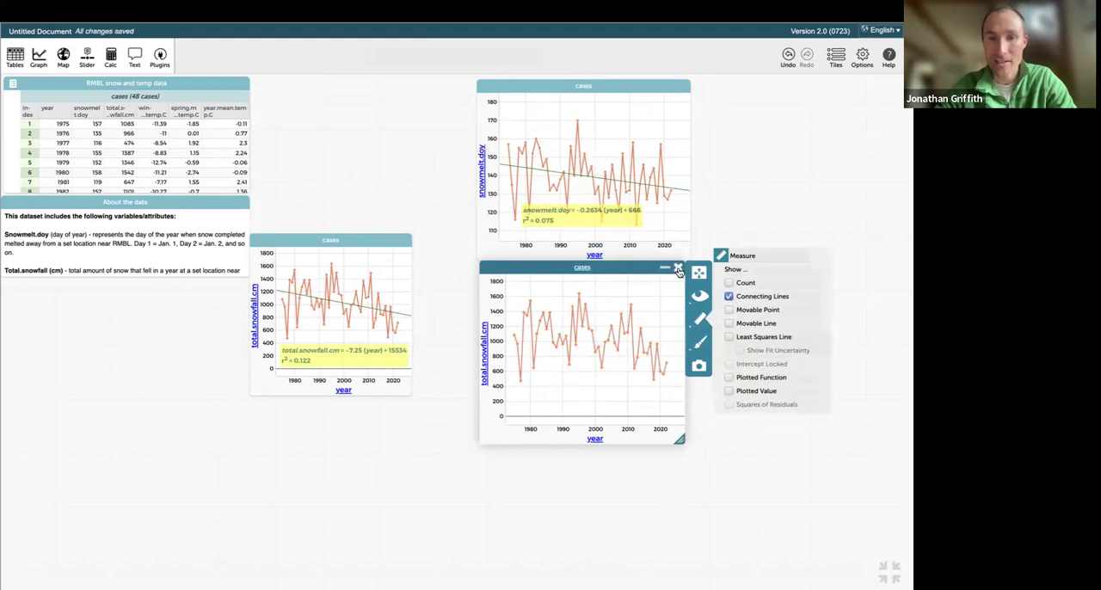
left_click(678, 270)
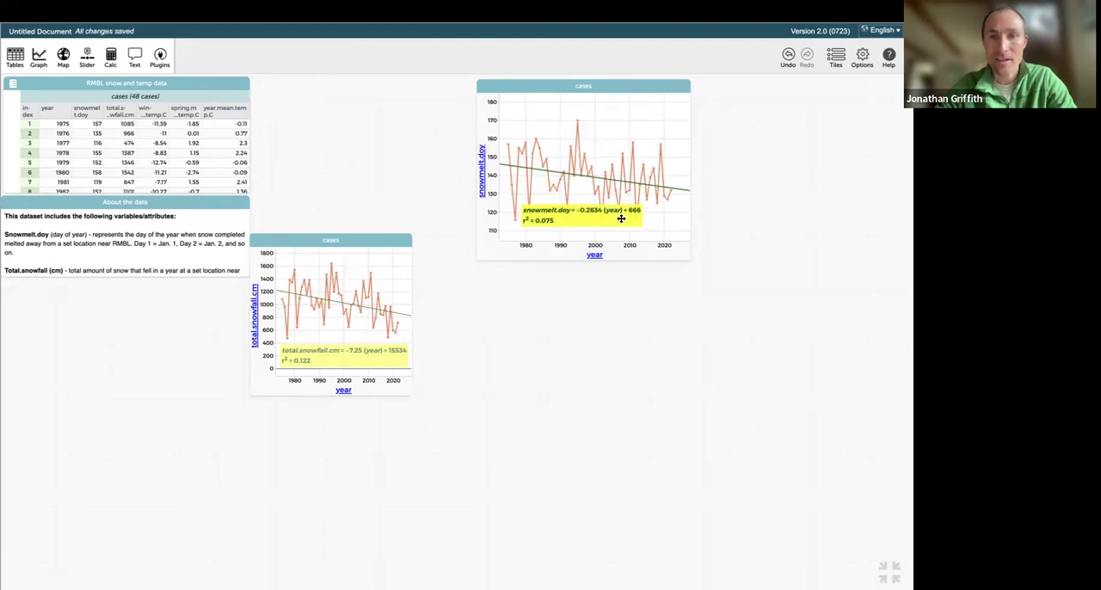
Remove the least squares line from the snowmelt.doy graph.
left_click(678, 209)
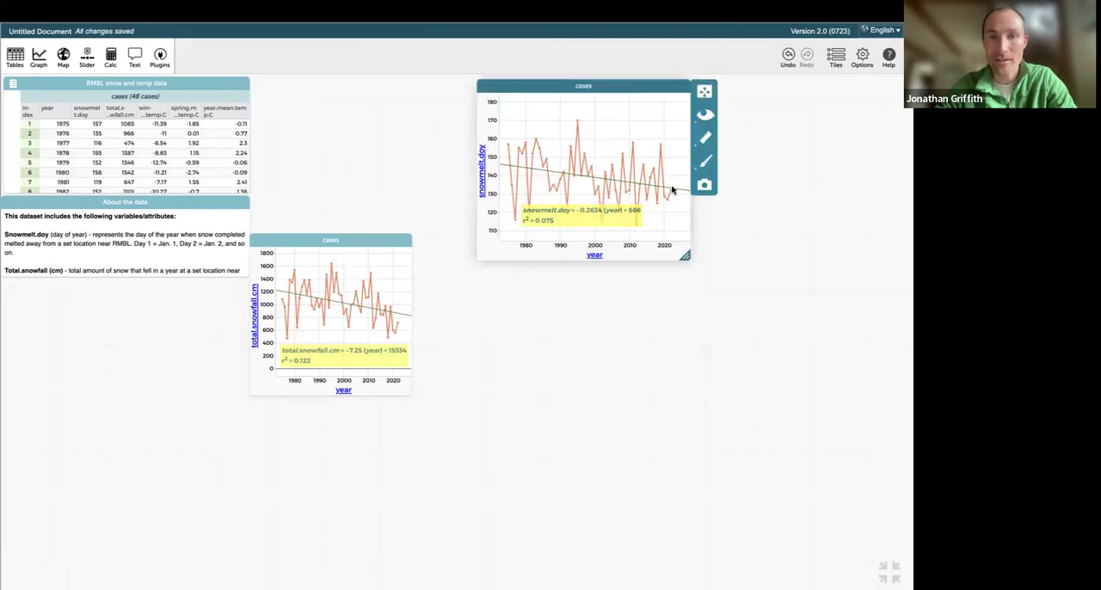
left_click(702, 117)
left_click(704, 138)
left_click(734, 157)
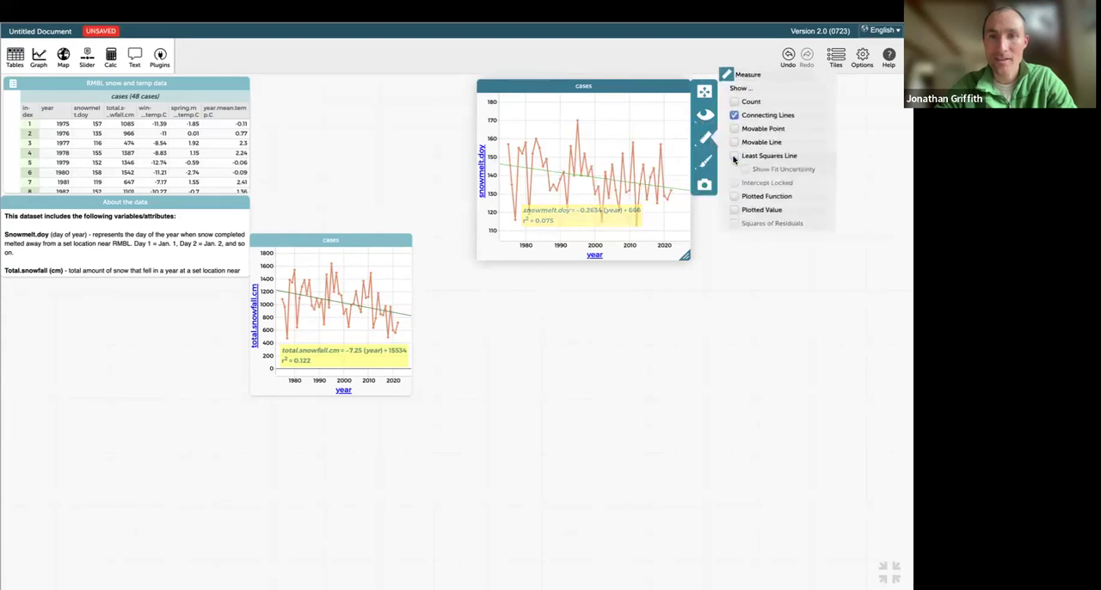
Add total.snowfall.cm as a second vertical axis on the snowmelt.doy graph and enlarge the graph.
left_click(686, 256)
left_click_drag(685, 256, 712, 274)
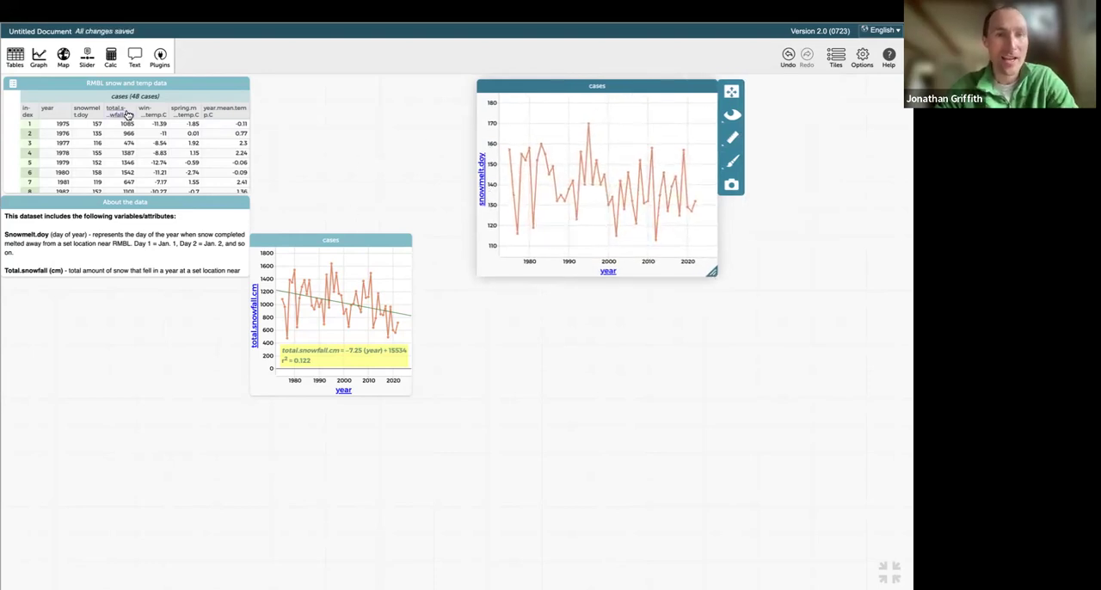
left_click_drag(121, 112, 710, 183)
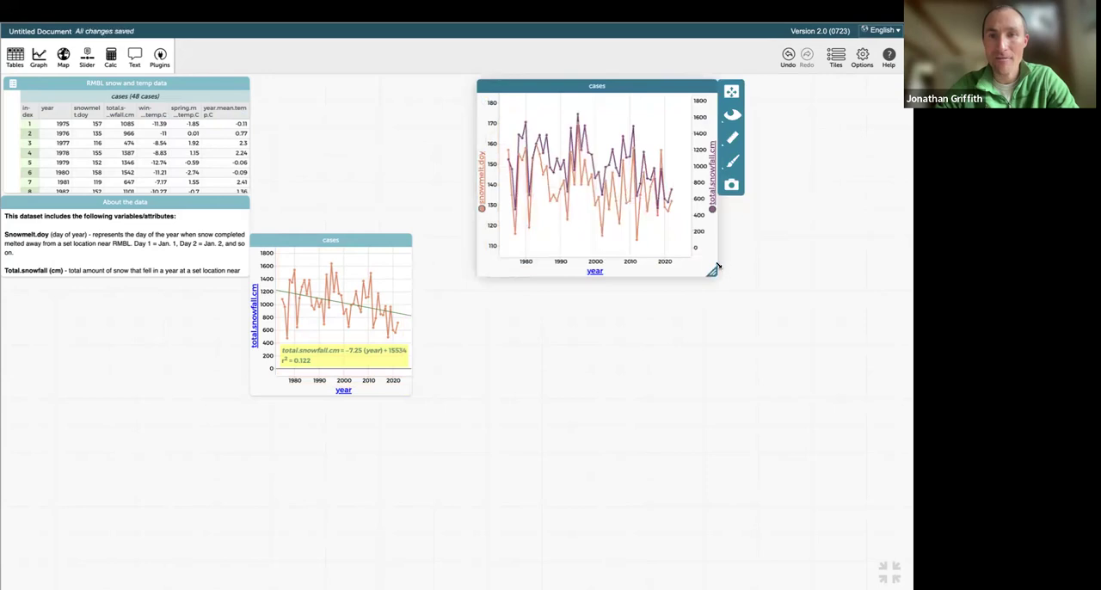
left_click_drag(715, 273, 783, 330)
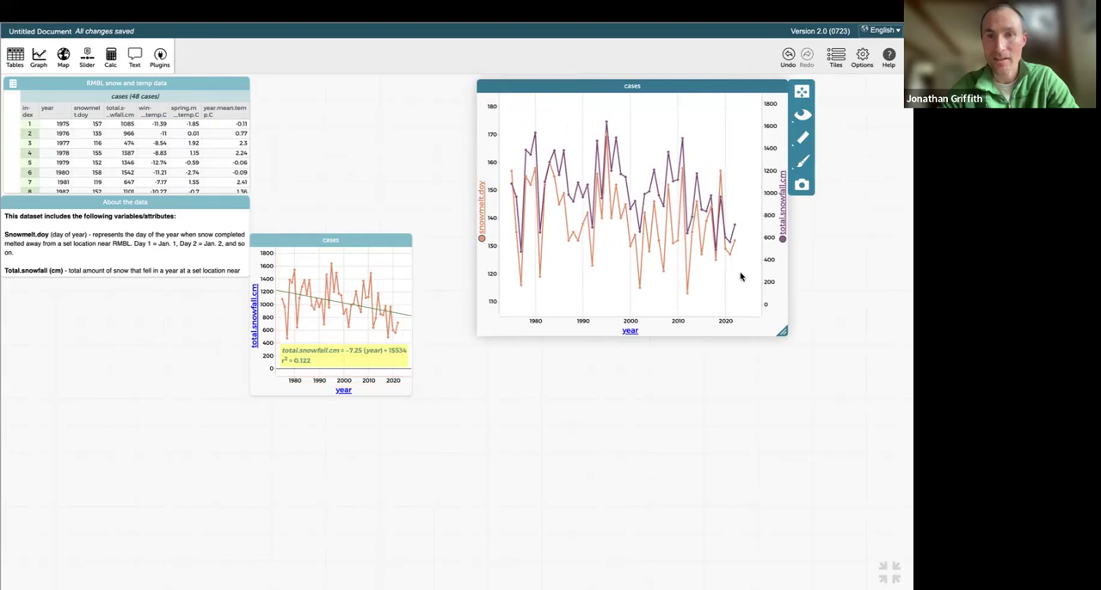
Create a graph of total.snowfall.cm against snowmelt.doy and place it above the total snowfall line graph.
left_click(39, 59)
left_click_drag(111, 286, 600, 354)
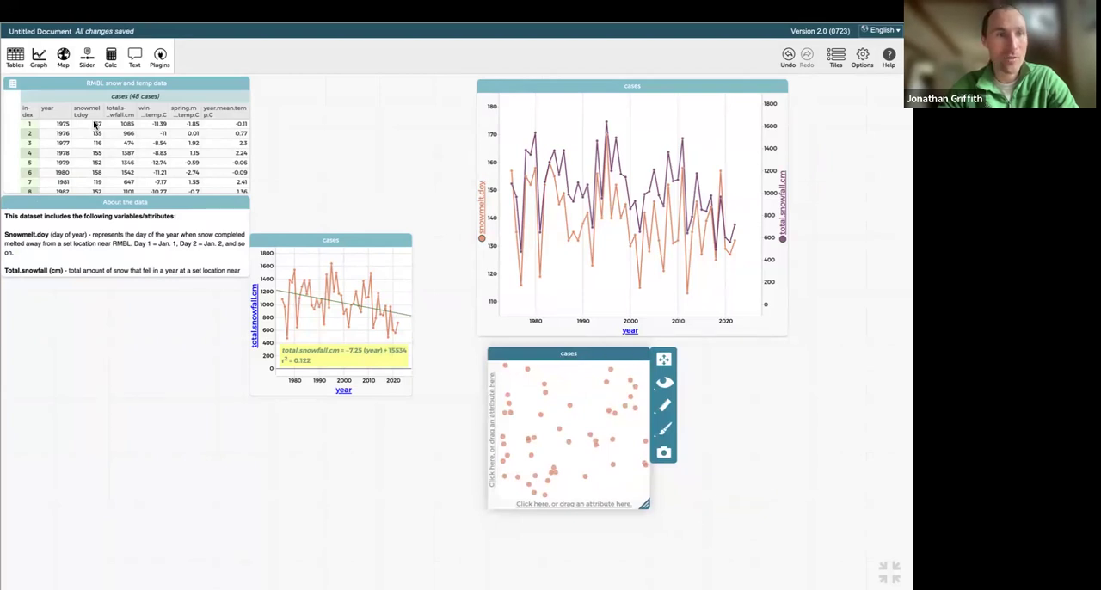
left_click_drag(93, 113, 544, 507)
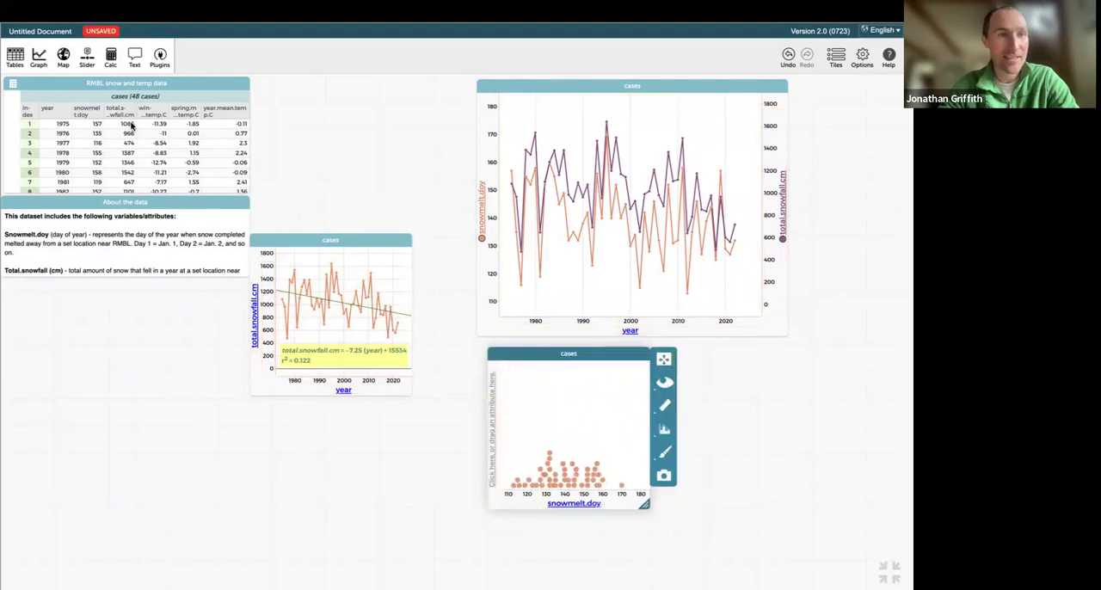
left_click_drag(125, 109, 492, 410)
left_click_drag(524, 353, 298, 83)
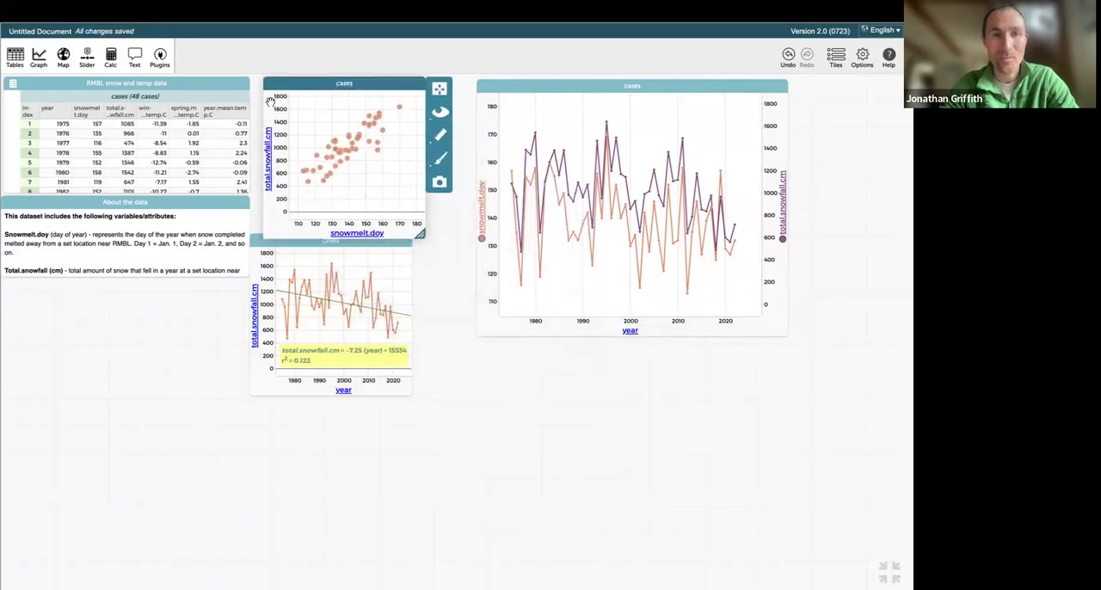
Enlarge the total.snowfall.cm versus snowmelt.doy graph and add a least squares line, moving its equation label clear of the points.
left_click_drag(422, 235, 439, 243)
left_click(460, 136)
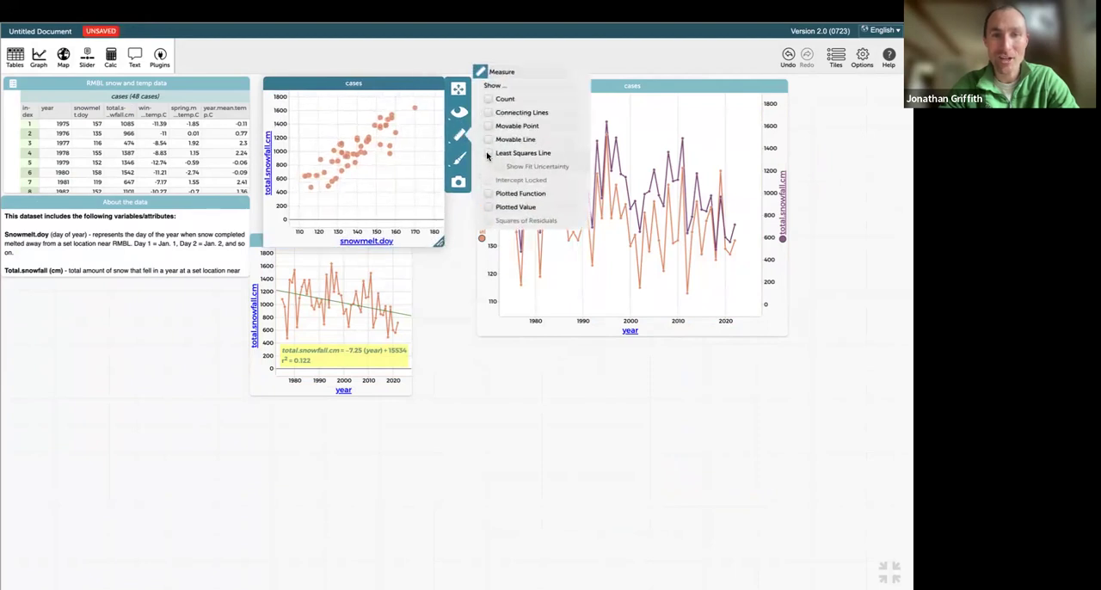
left_click(487, 156)
left_click(418, 185)
left_click_drag(419, 185, 409, 211)
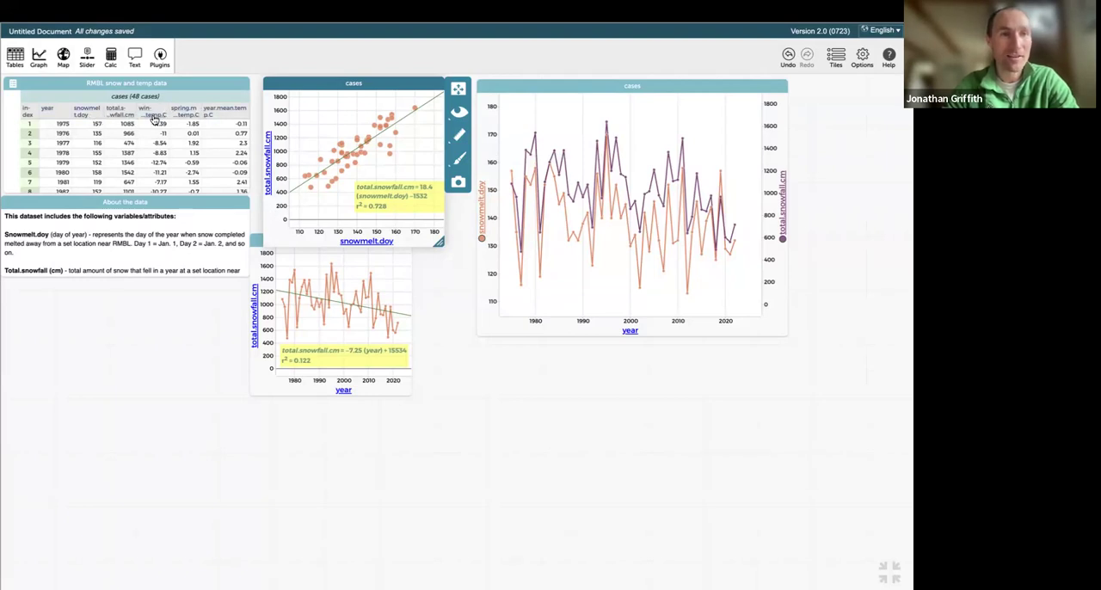
Replace the scatter plot's vertical attribute with spring.mean.temp.C and show the fit uncertainty of its least squares line.
left_click_drag(183, 113, 262, 144)
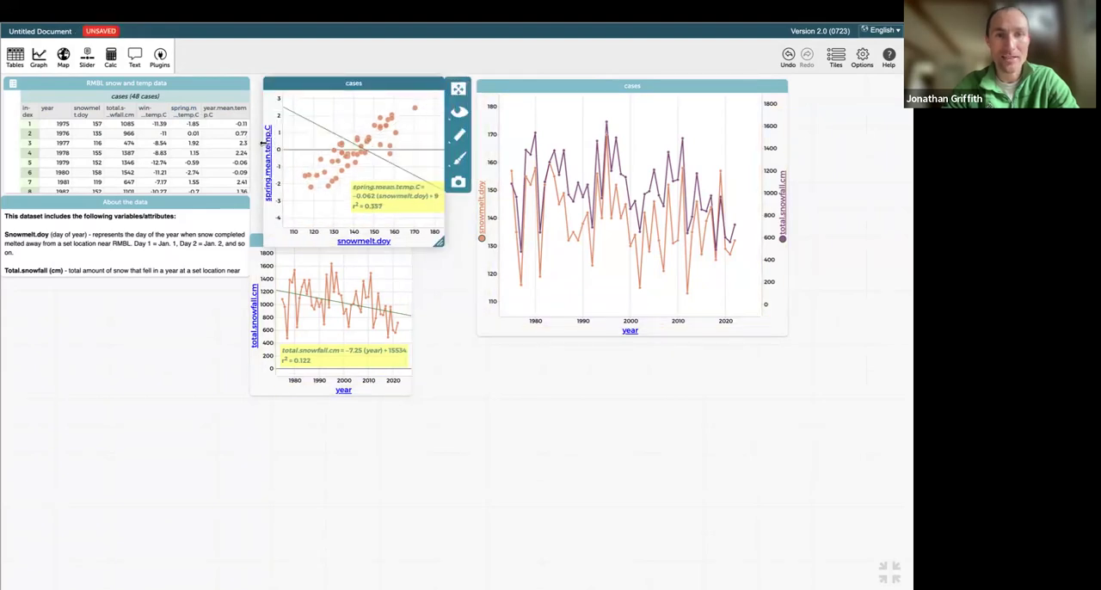
left_click(460, 139)
left_click(500, 167)
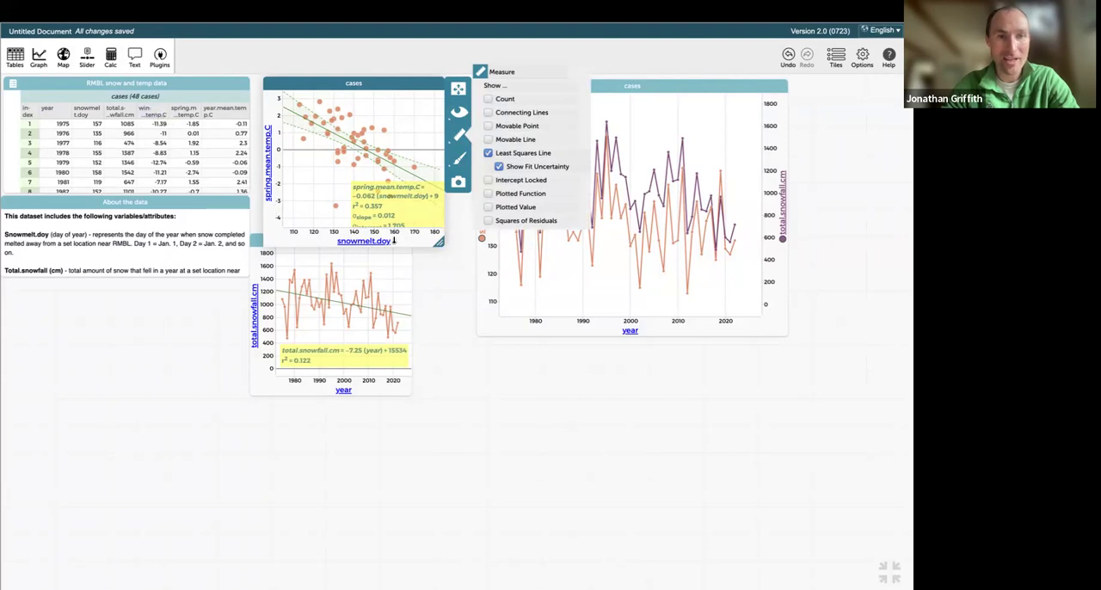
Switch the spring.mean.temp.C scatter plot's horizontal attribute to total.snowfall.cm and remove that attribute from the axis.
left_click(369, 244)
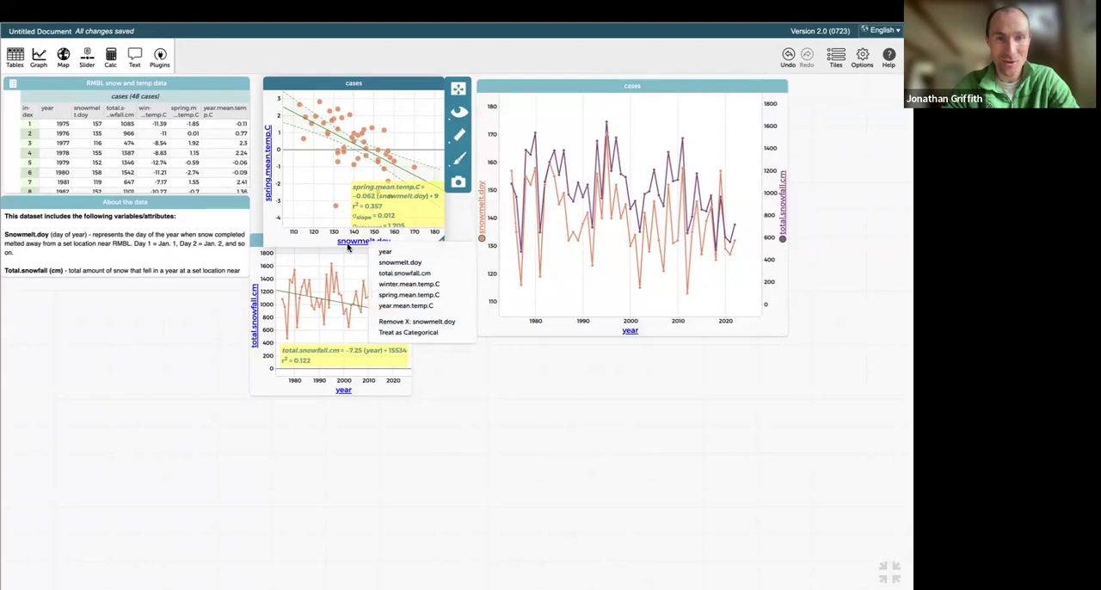
left_click(394, 275)
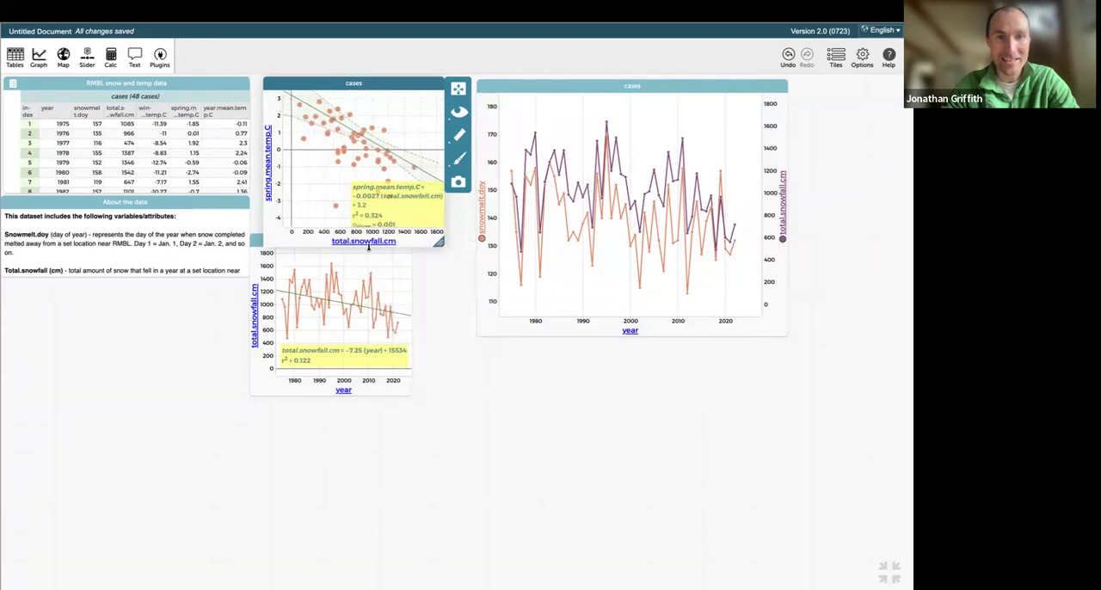
left_click(371, 242)
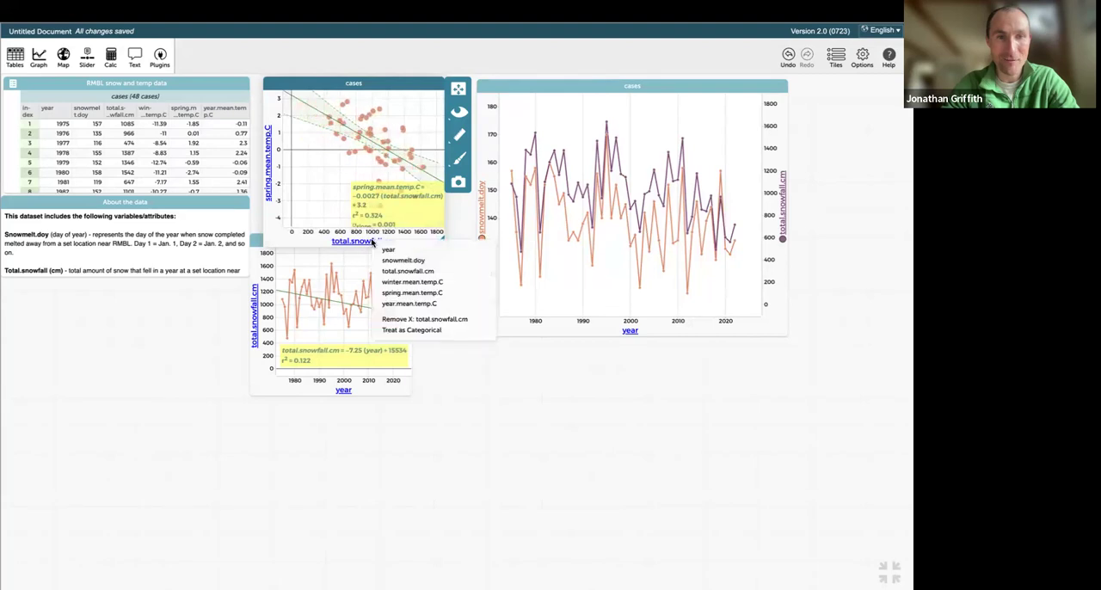
left_click(422, 320)
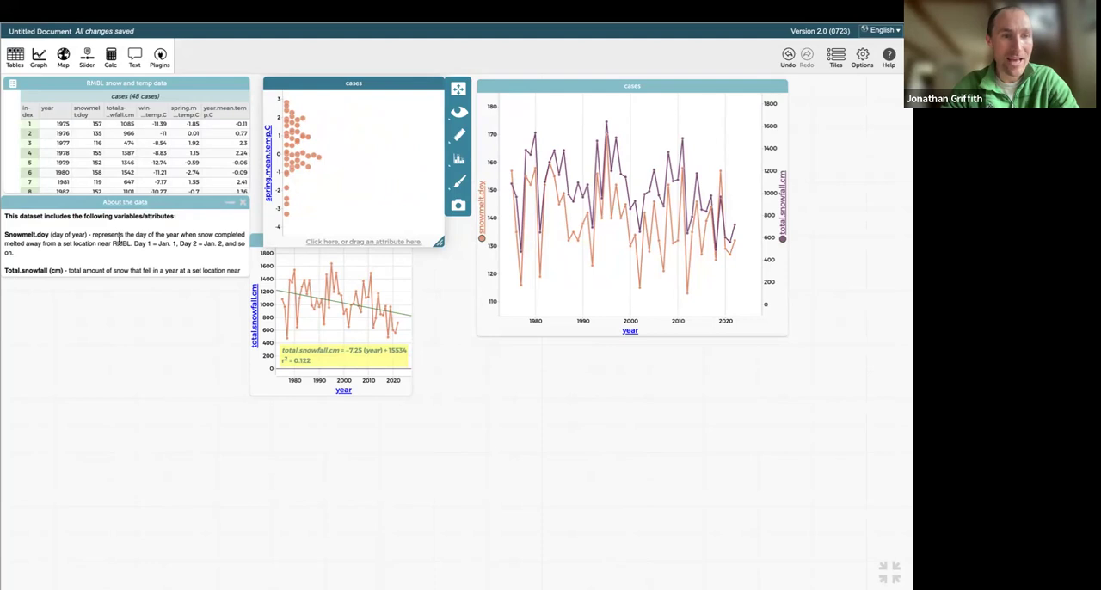
Review the winter, spring and yearly mean temperature variable descriptions in the About the data text.
scroll(119, 239, "down", 5)
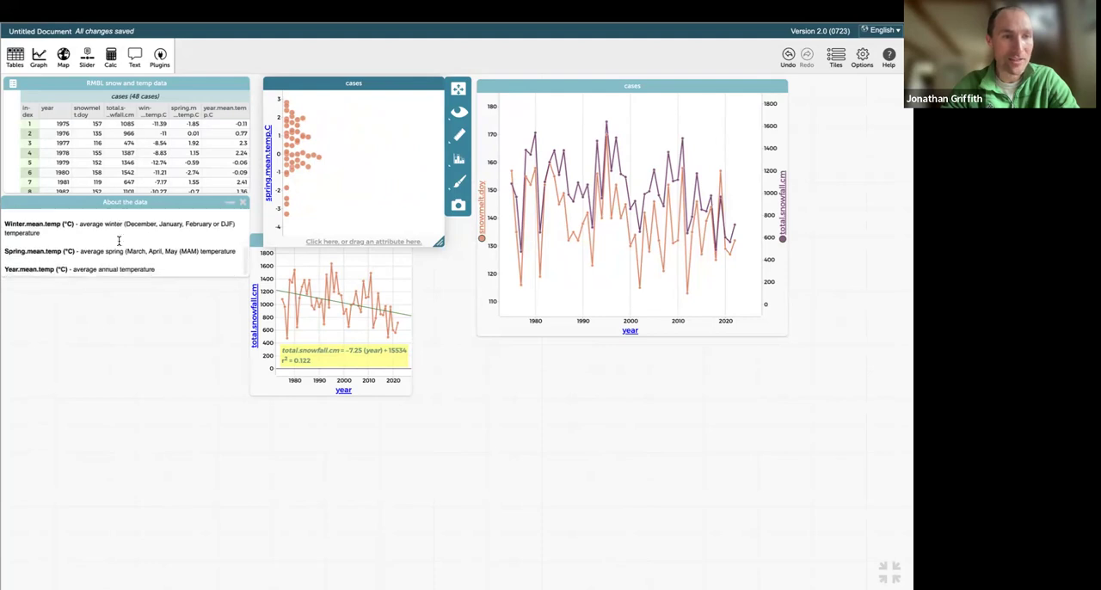
scroll(118, 241, "up", 5)
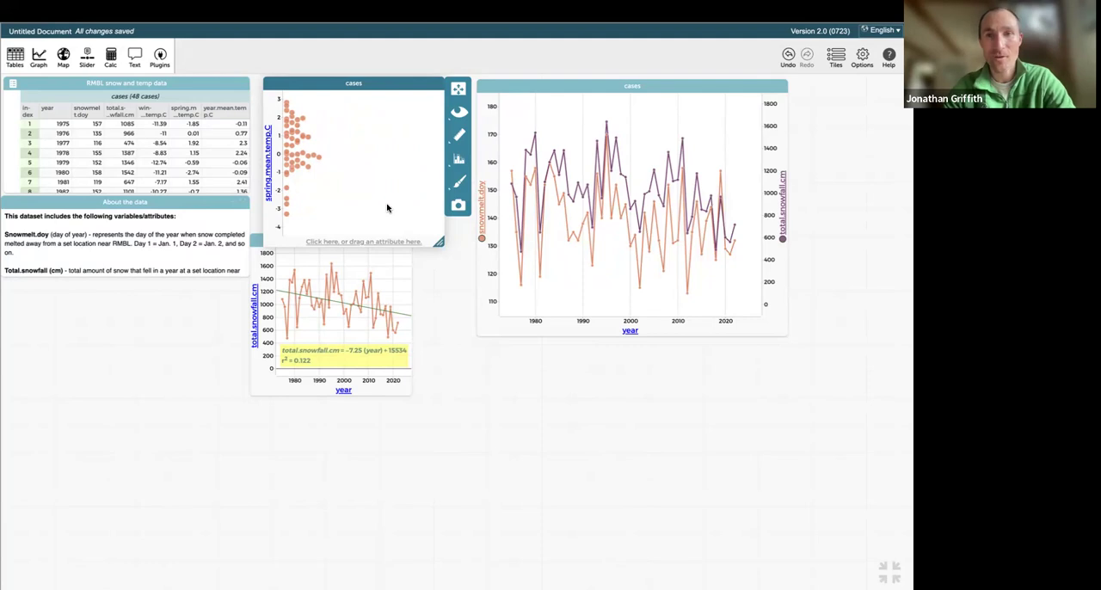
mouse_move(467, 6)
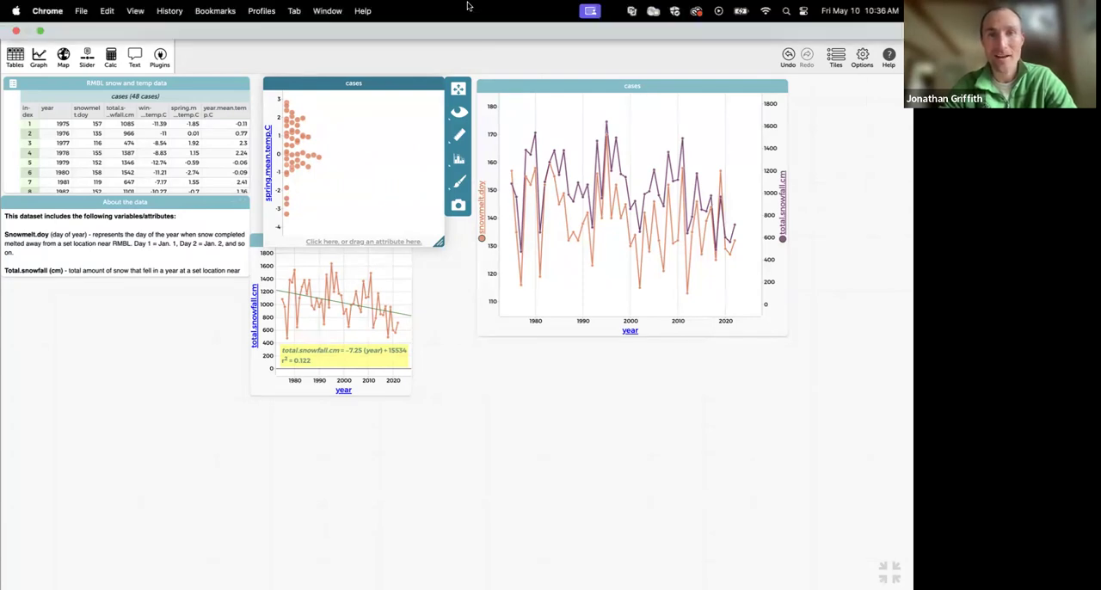